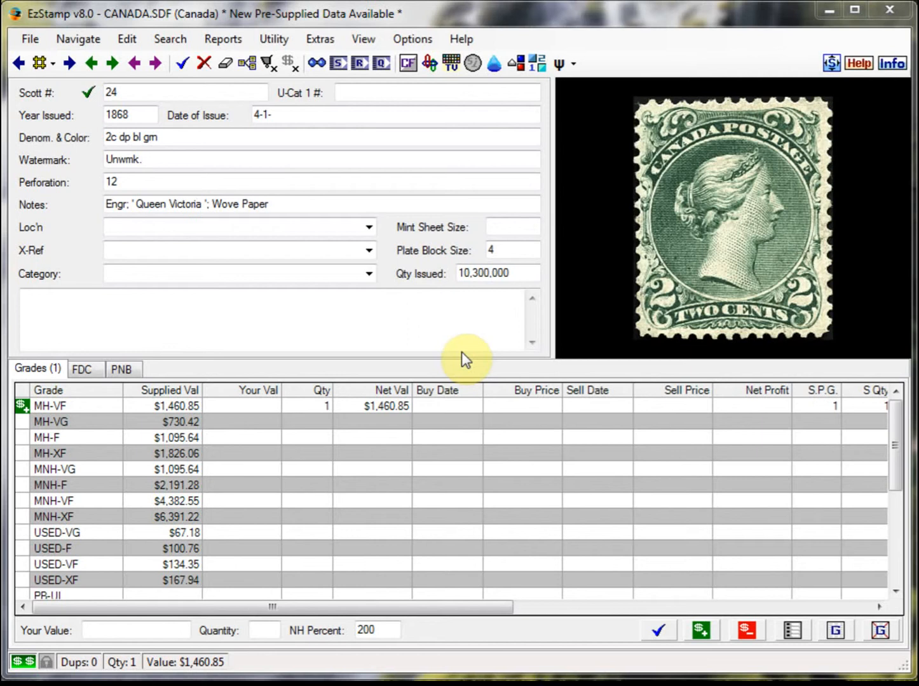
Show the Custom Fields window for the Scott 24 stamp and position it over the grades list.
{"action": "left_click", "coordinate": [468, 344]}
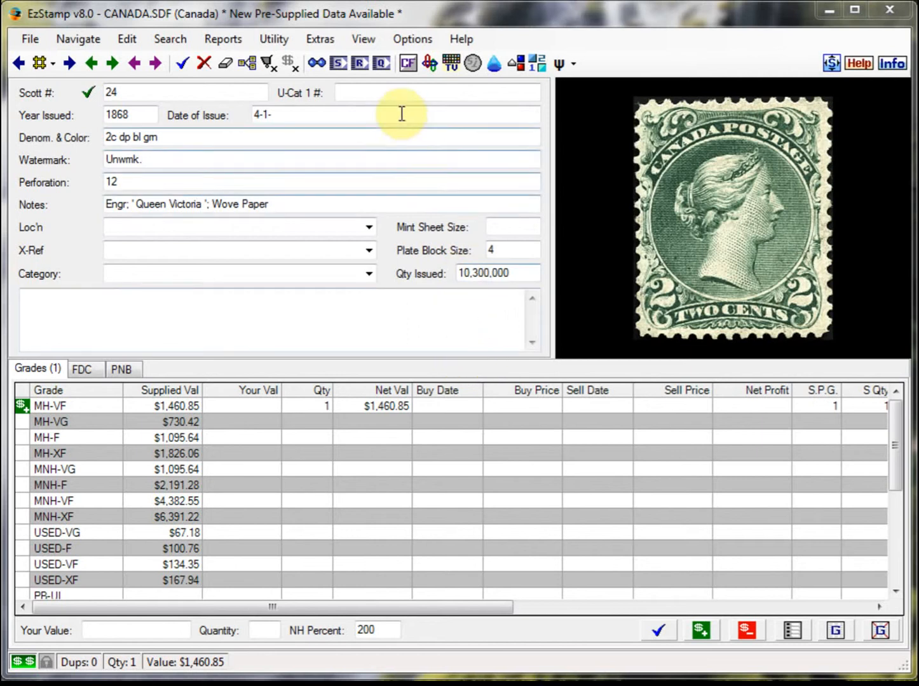
{"action": "left_click", "coordinate": [366, 39]}
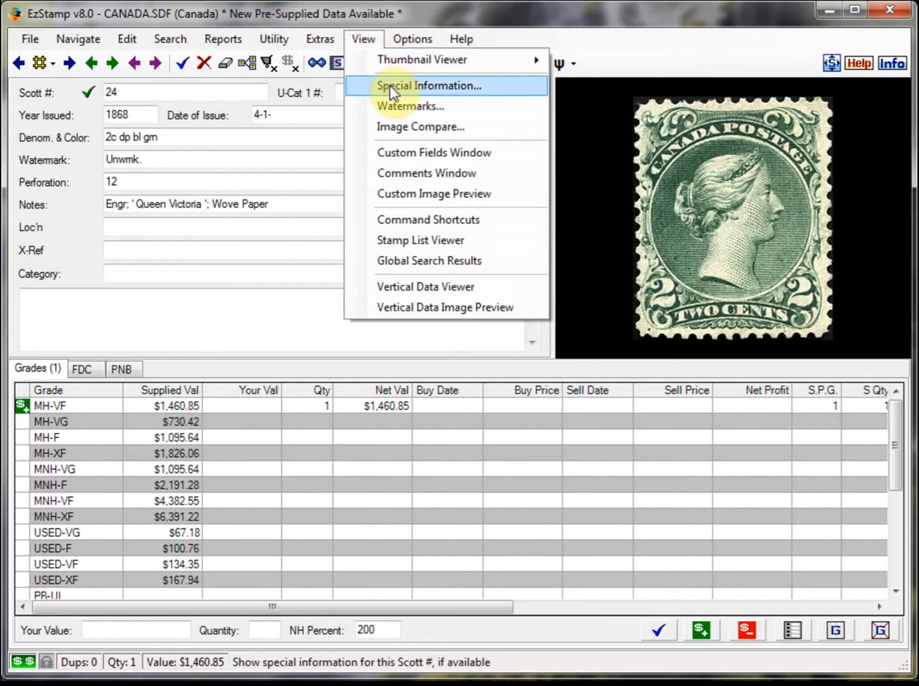
{"action": "left_click", "coordinate": [449, 154]}
{"action": "left_click_drag", "start_coordinate": [240, 473], "coordinate": [237, 461]}
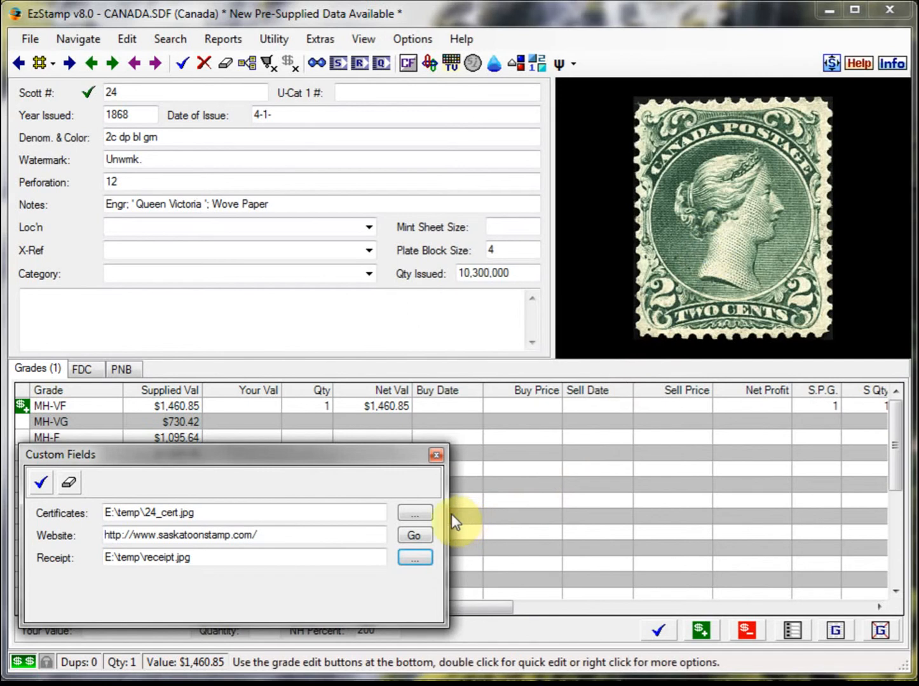
Preview the images linked in the stamp's Certificates and Receipt custom fields, ending on the certificate.
{"action": "left_click", "coordinate": [416, 518]}
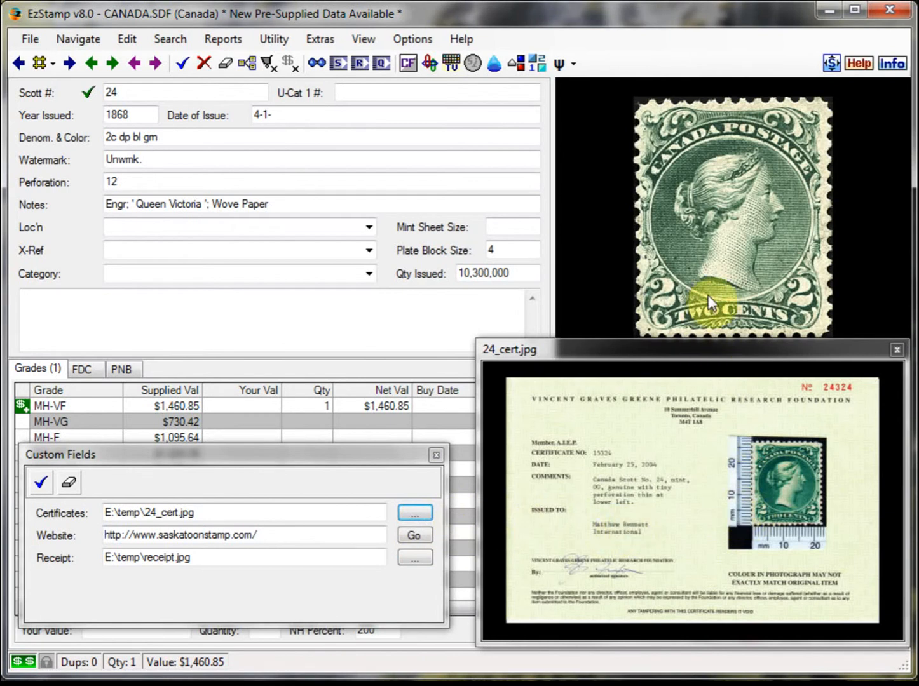
{"action": "left_click", "coordinate": [416, 558]}
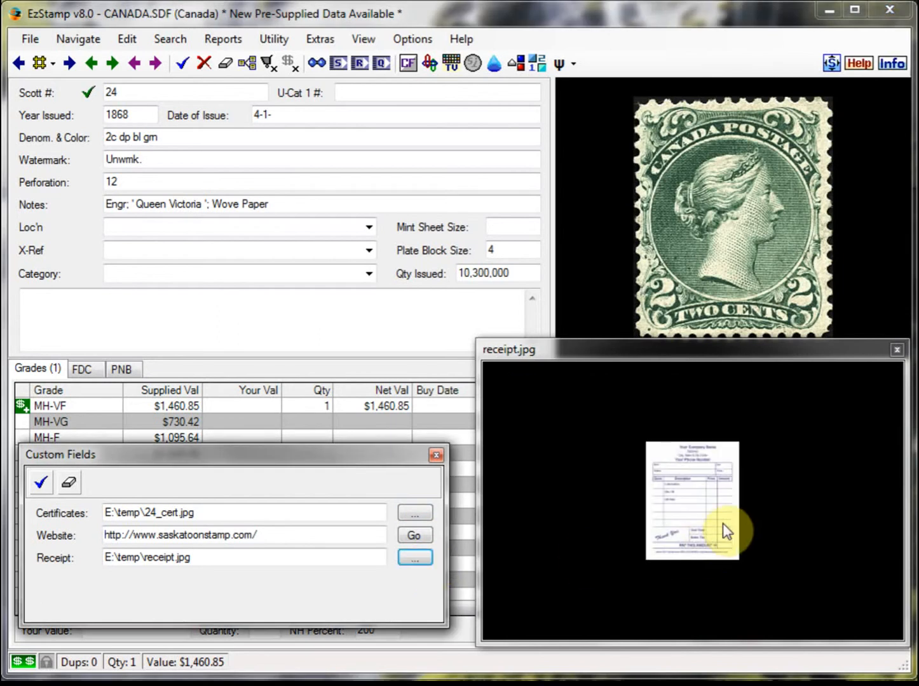
{"action": "left_click", "coordinate": [417, 513]}
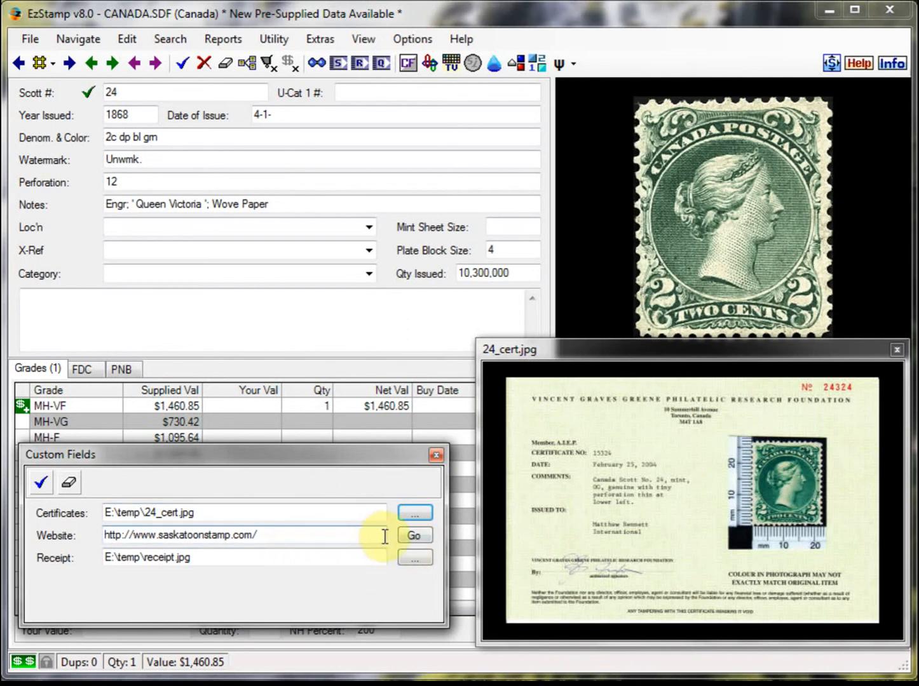
Visit the linked Saskatoon Stamp Centre website from the Website field, put the browser away and close the certificate preview.
{"action": "left_click", "coordinate": [414, 539]}
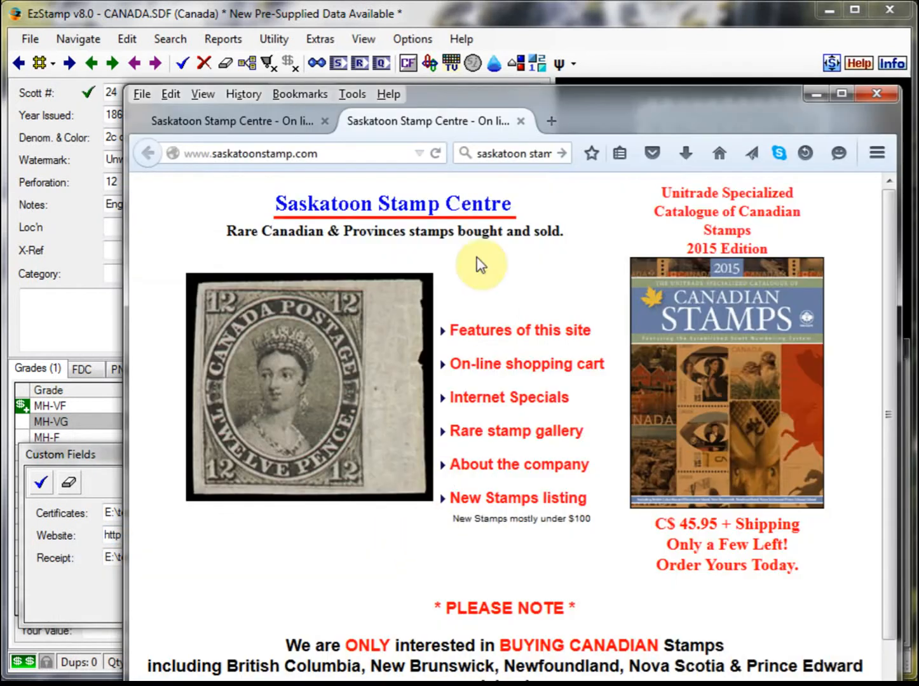
{"action": "left_click_drag", "start_coordinate": [463, 96], "coordinate": [388, 28]}
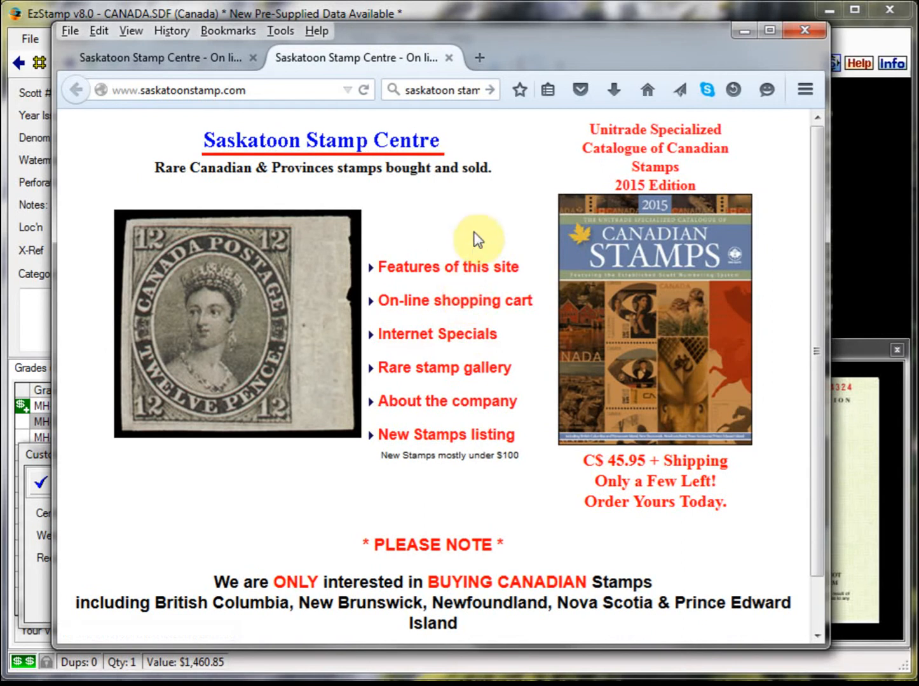
{"action": "left_click", "coordinate": [449, 60]}
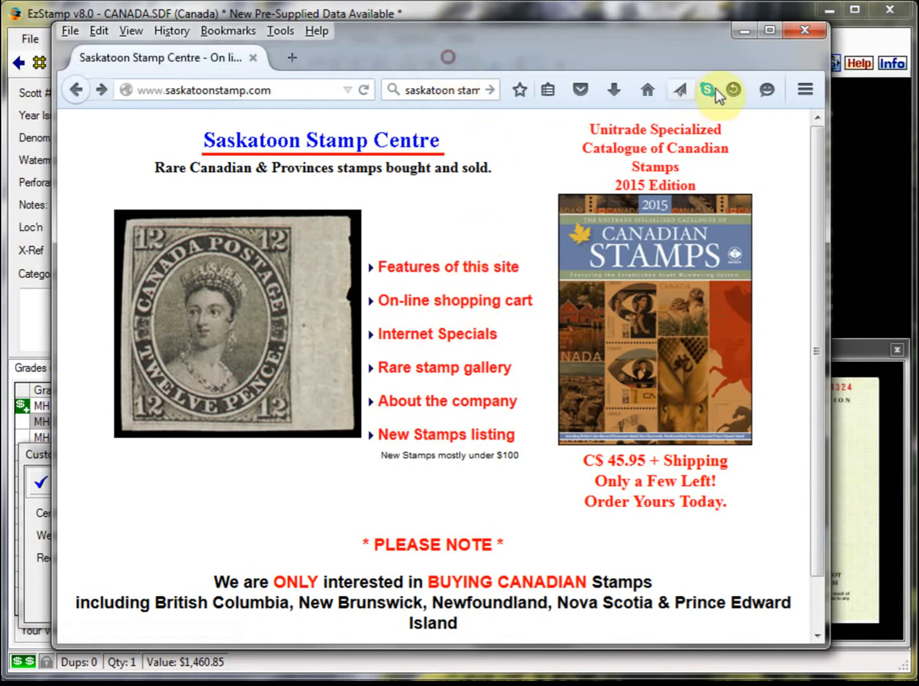
{"action": "left_click", "coordinate": [742, 31]}
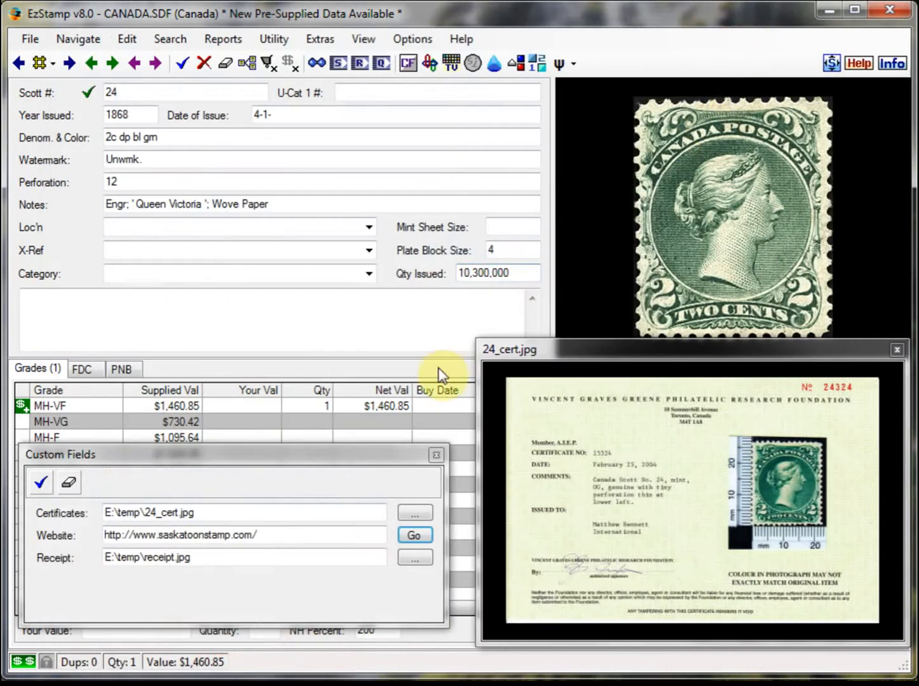
{"action": "left_click", "coordinate": [897, 350]}
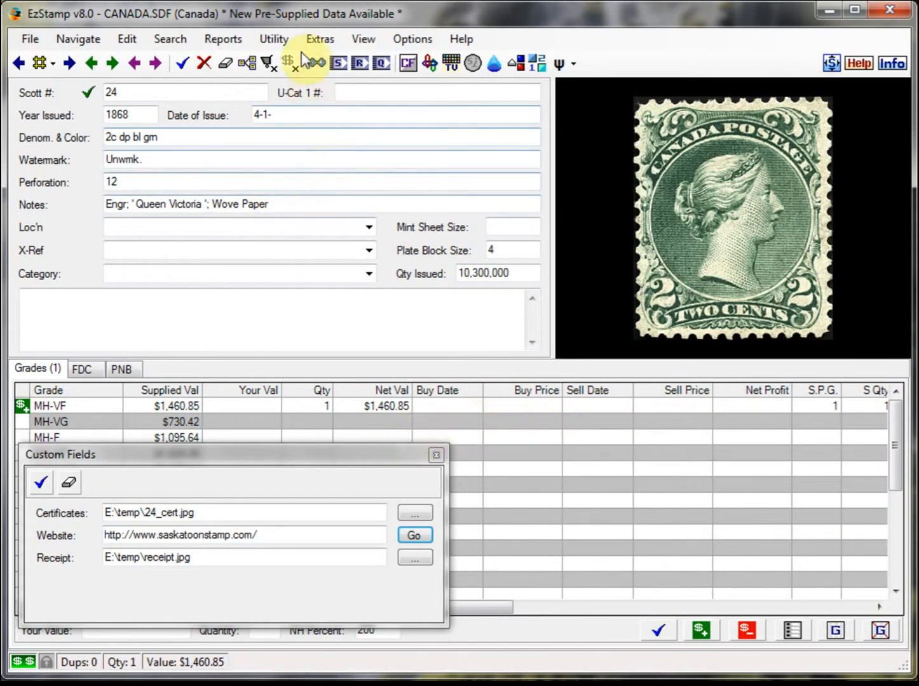
Start a new custom field in the Custom Fields Editor with Documents as both its field name and display name.
{"action": "left_click", "coordinate": [280, 40]}
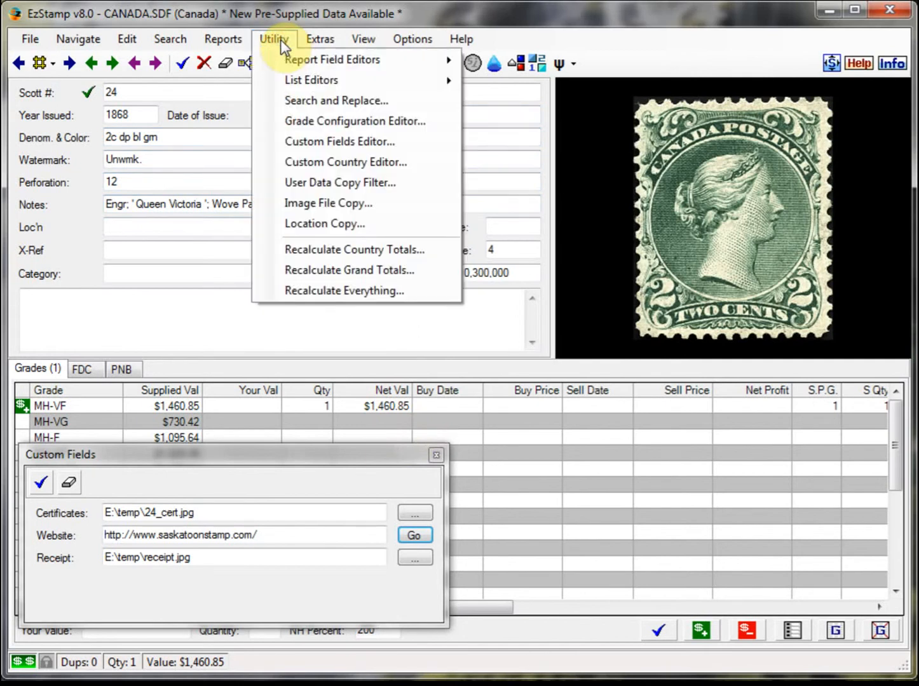
{"action": "left_click", "coordinate": [334, 141]}
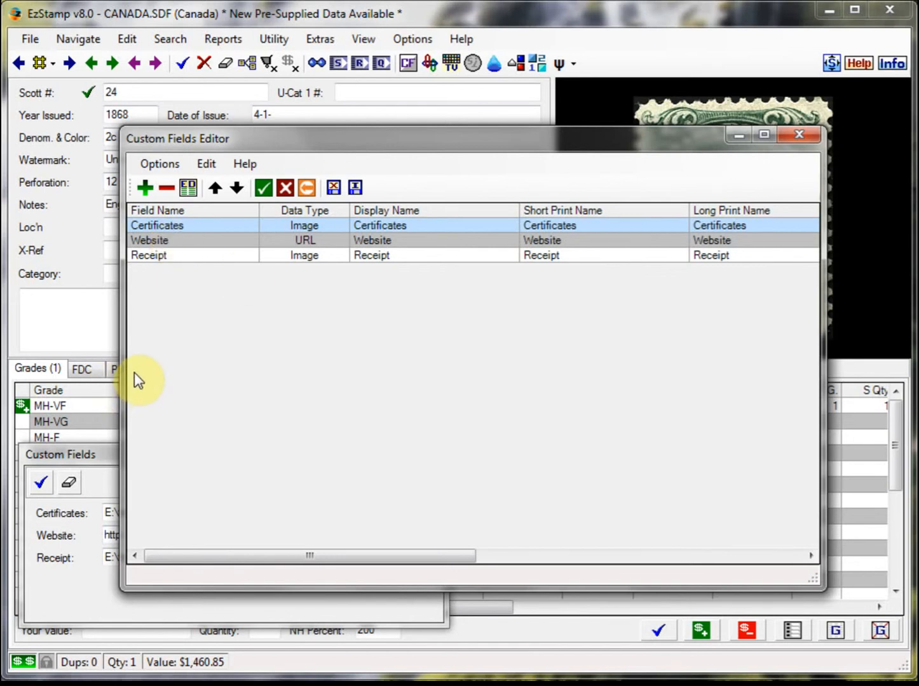
{"action": "left_click", "coordinate": [146, 188]}
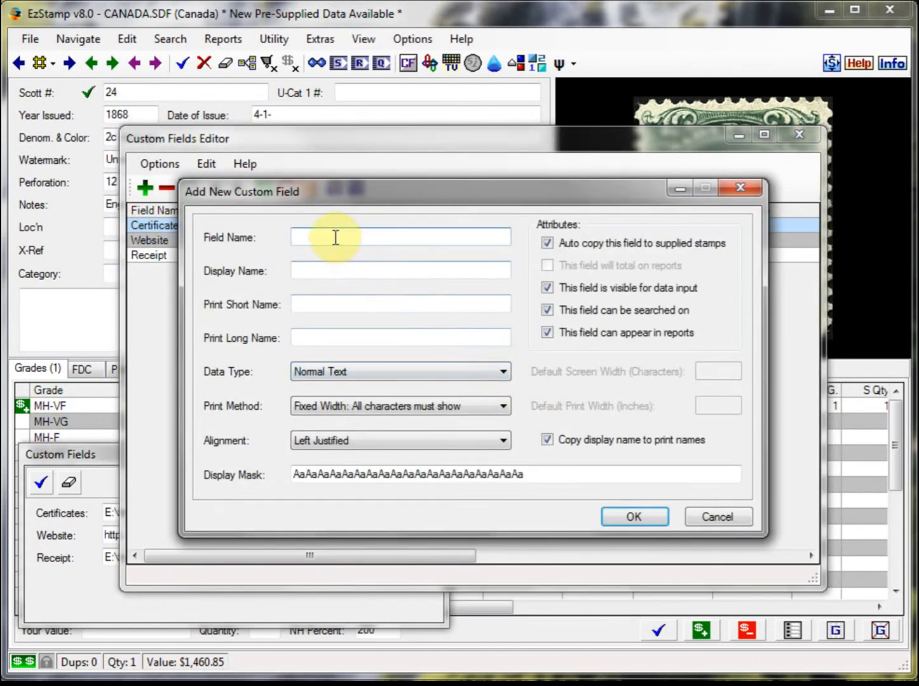
{"action": "left_click", "coordinate": [337, 241]}
{"action": "type", "text": "Documents"}
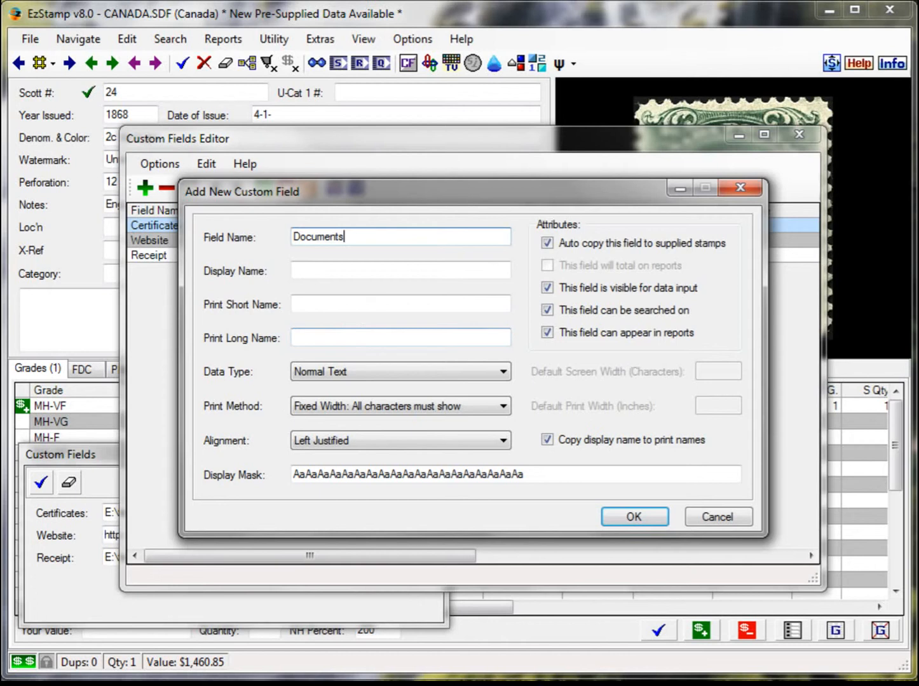
{"action": "left_click", "coordinate": [348, 235]}
{"action": "left_click_drag", "start_coordinate": [349, 234], "coordinate": [226, 235]}
{"action": "key", "text": "ctrl+c"}
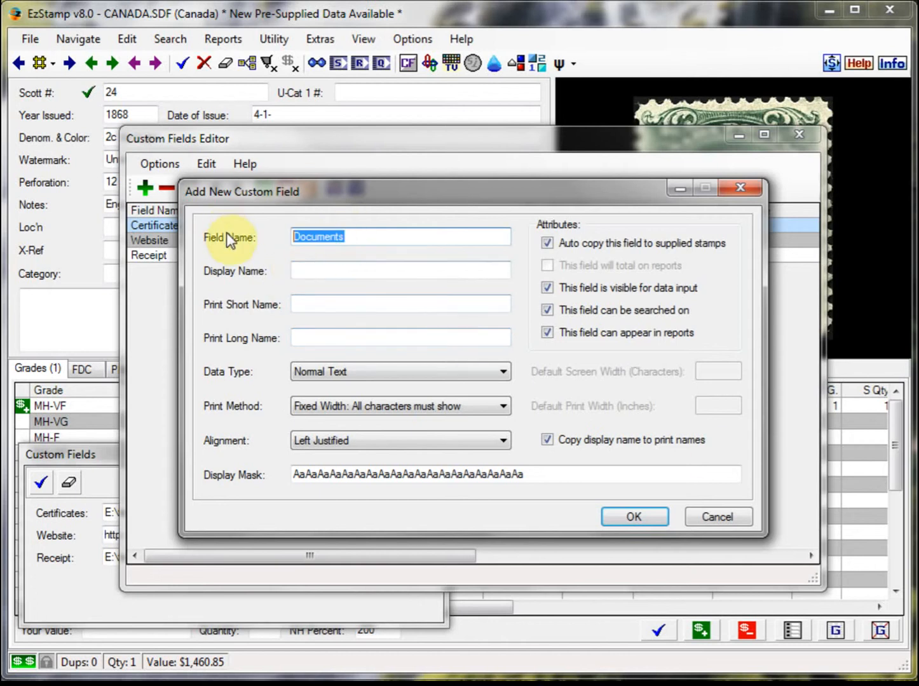
{"action": "left_click", "coordinate": [308, 278]}
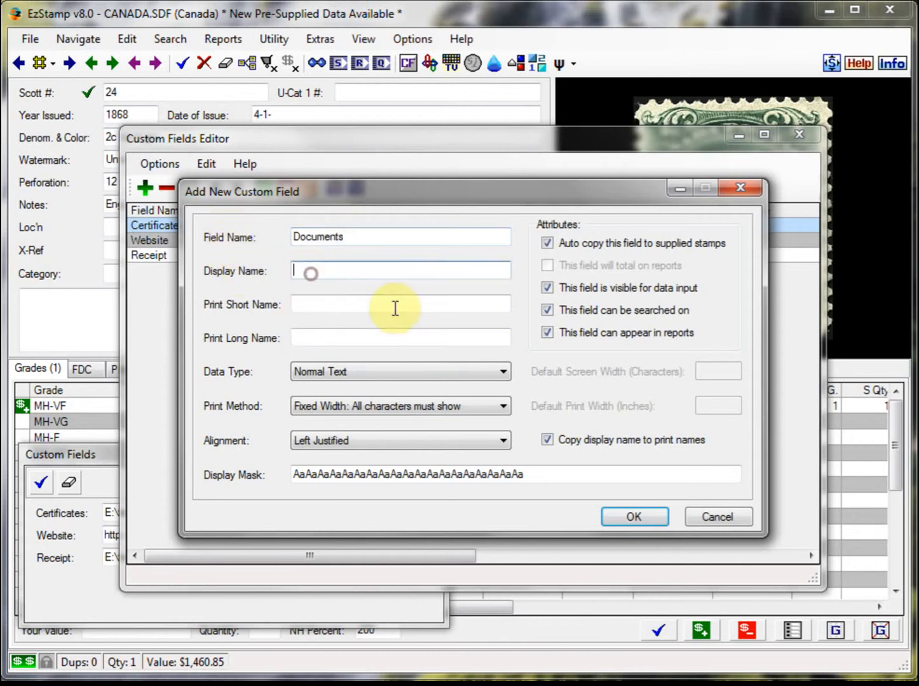
{"action": "key", "text": "ctrl+v"}
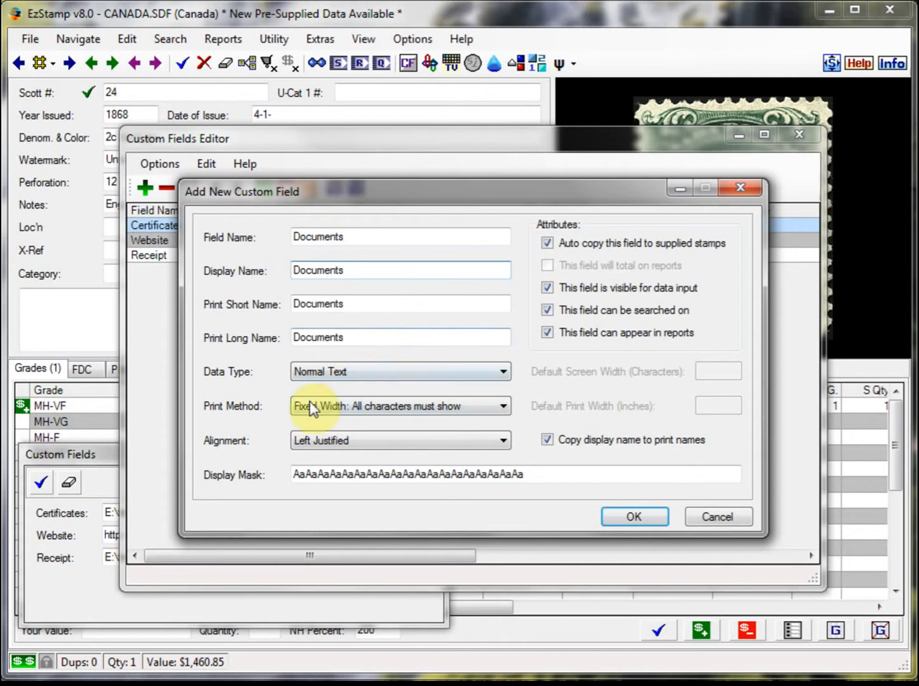
Set the new field's data type to Web URL (can point to any path), add it, and save the custom field changes.
{"action": "left_click", "coordinate": [353, 374]}
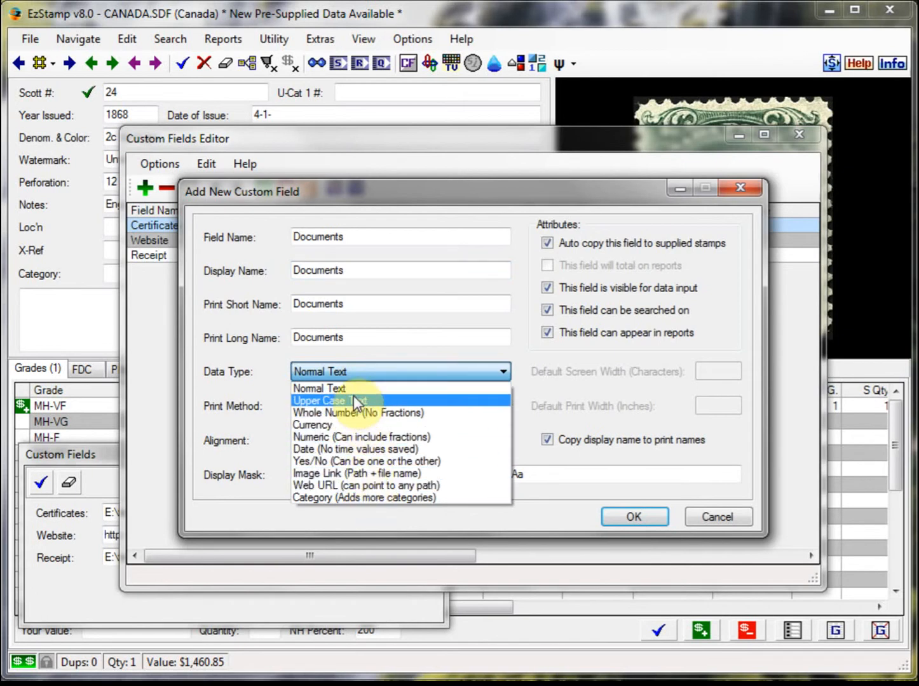
{"action": "left_click", "coordinate": [368, 489]}
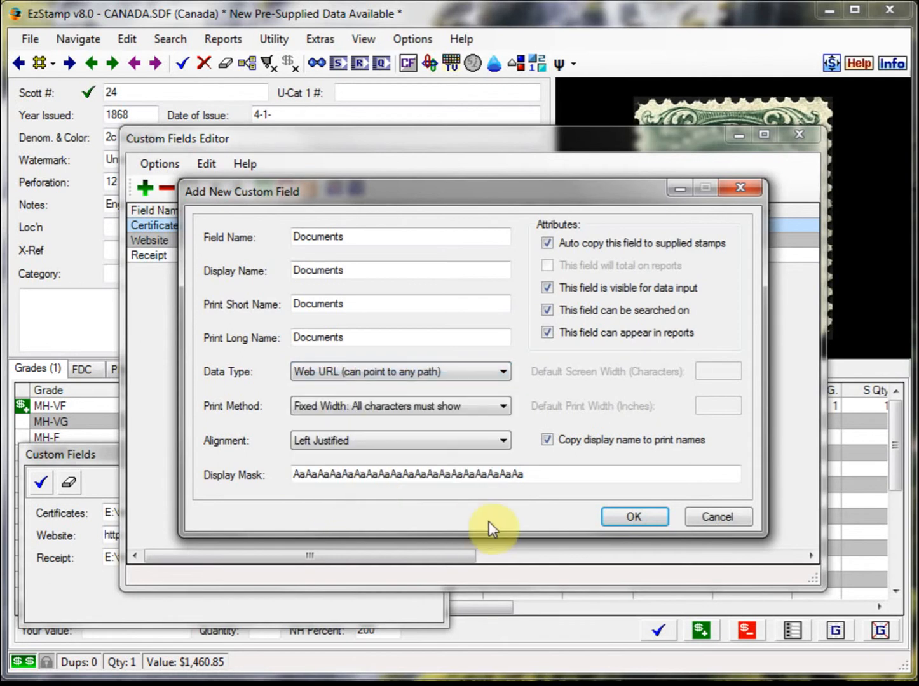
{"action": "left_click", "coordinate": [635, 515]}
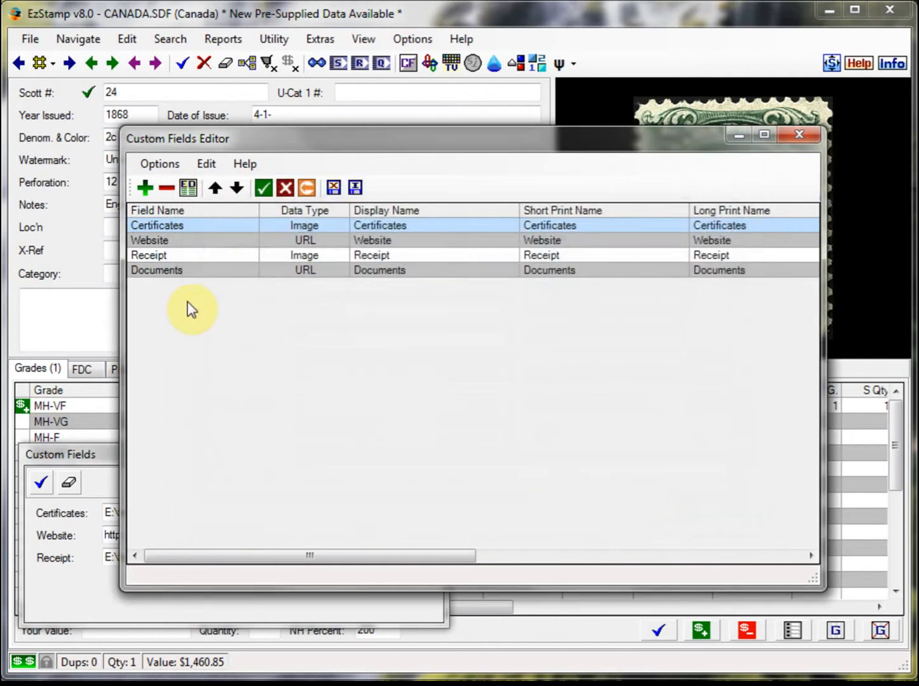
{"action": "left_click", "coordinate": [263, 189]}
{"action": "left_click", "coordinate": [334, 449]}
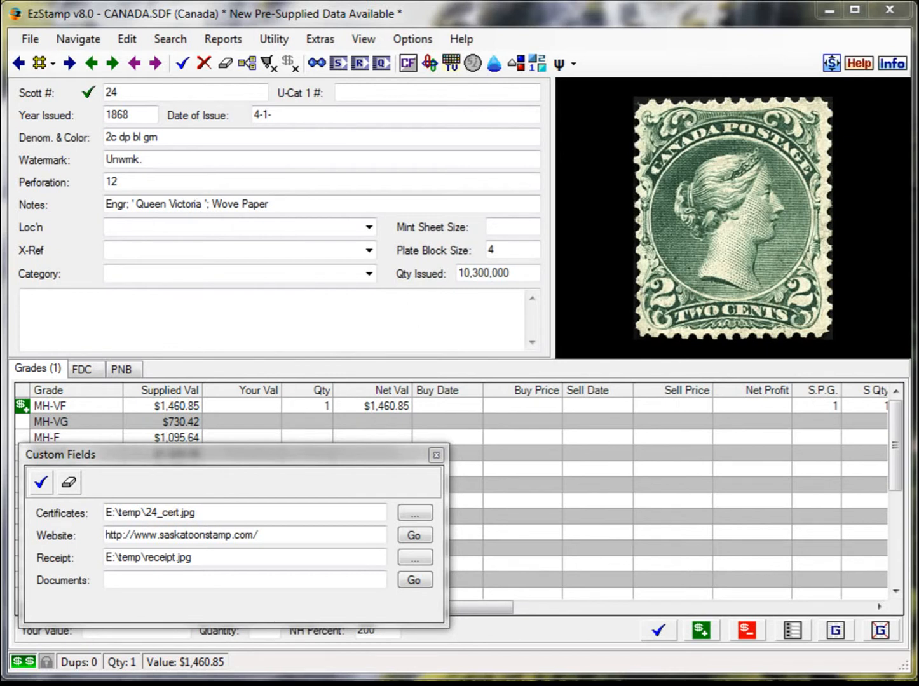
Enter H:\Ez8\Sample_Doc.docx in the stamp's Documents field and save the custom field data.
{"action": "left_click", "coordinate": [128, 579]}
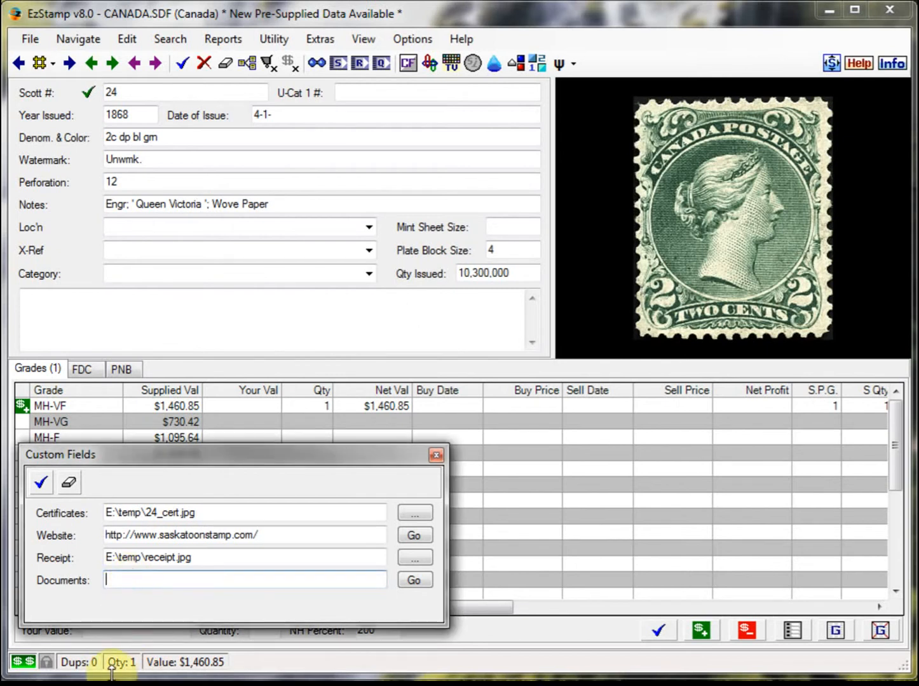
{"action": "type", "text": "H:\\Ez8\\Sample_Doc.docx"}
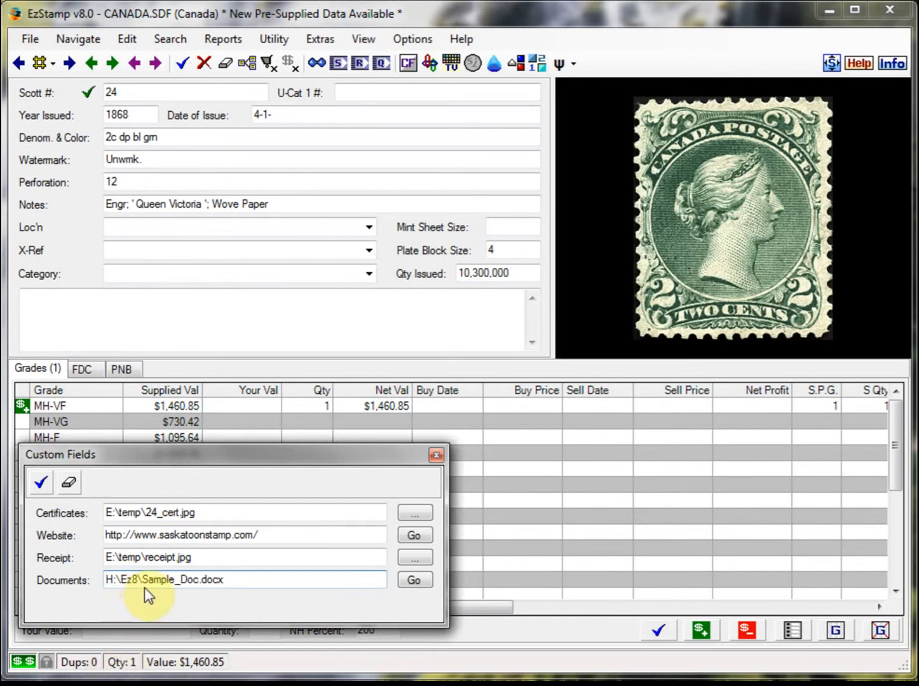
{"action": "left_click", "coordinate": [41, 483]}
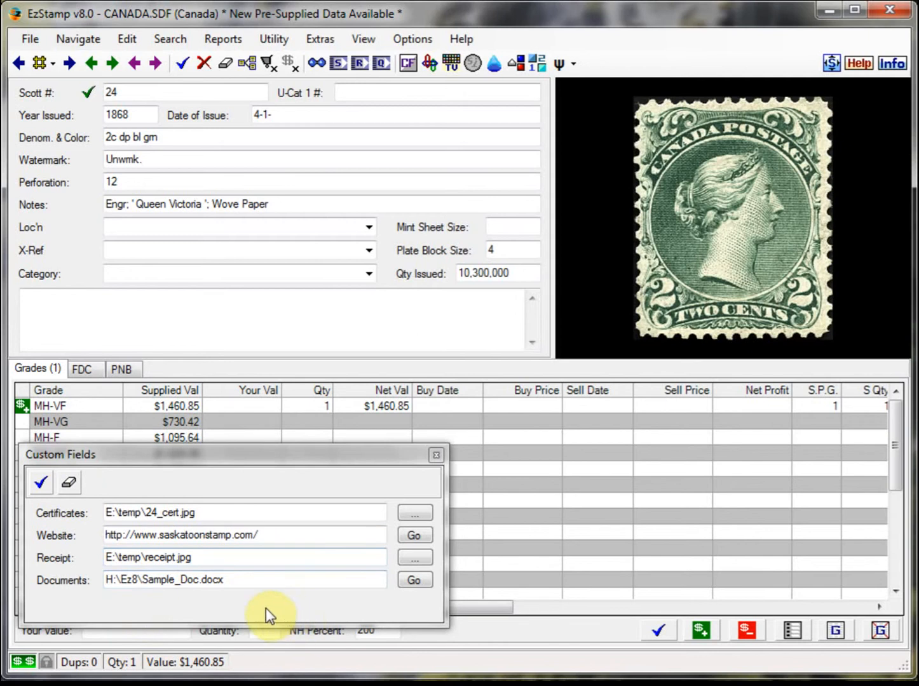
Open and close the Word document linked in the Documents field, and preview the linked certificate image.
{"action": "left_click", "coordinate": [413, 580]}
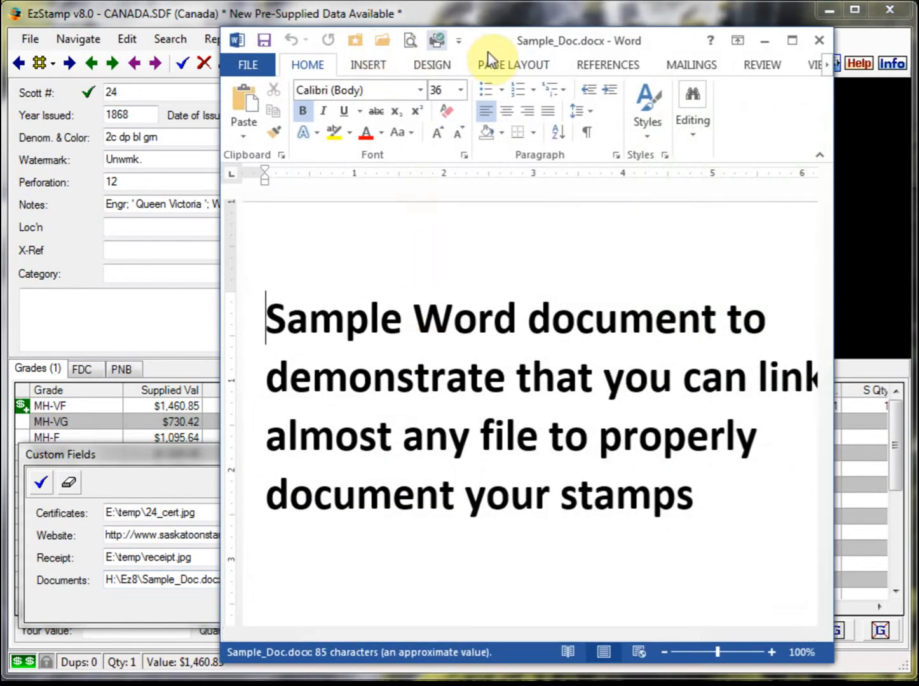
{"action": "left_click_drag", "start_coordinate": [495, 41], "coordinate": [439, 27]}
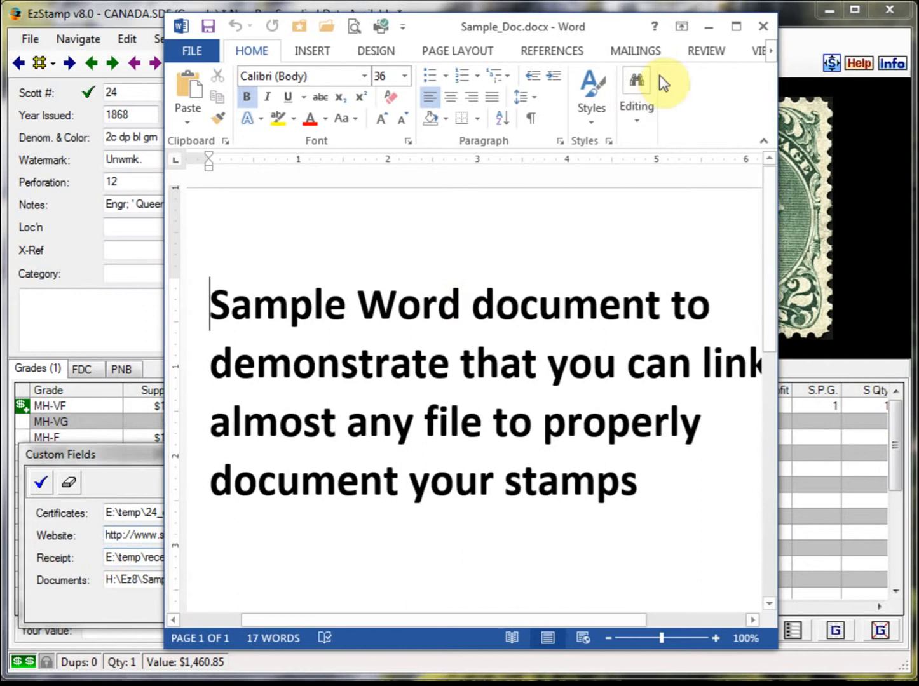
{"action": "left_click", "coordinate": [763, 26]}
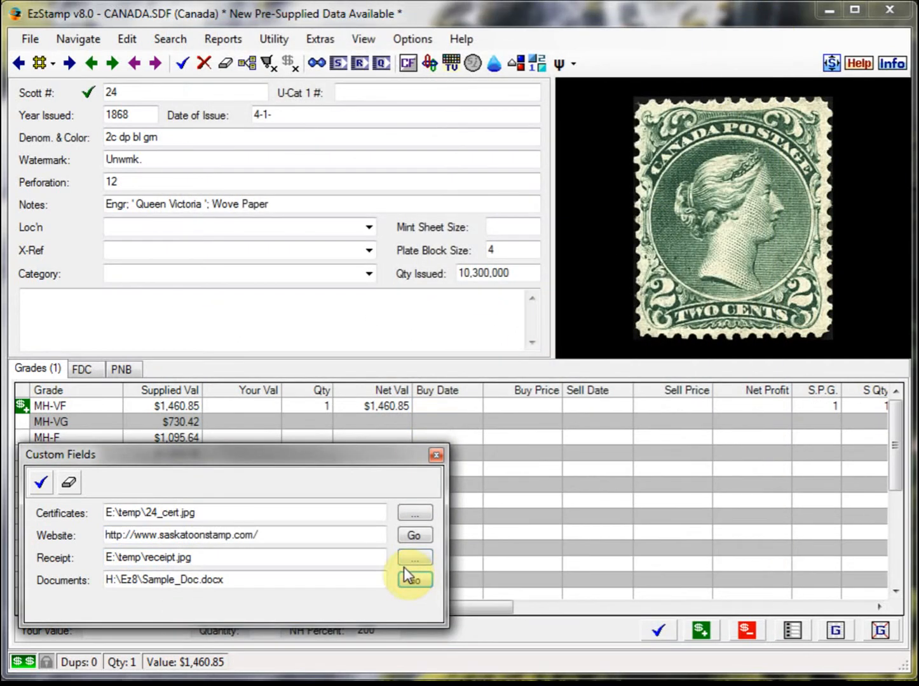
{"action": "left_click", "coordinate": [418, 518]}
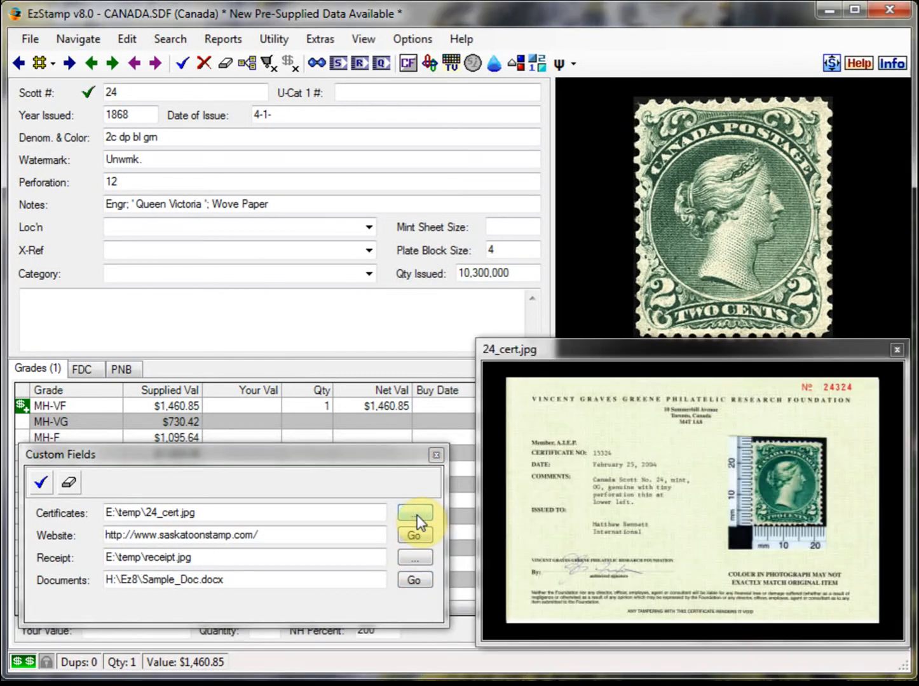